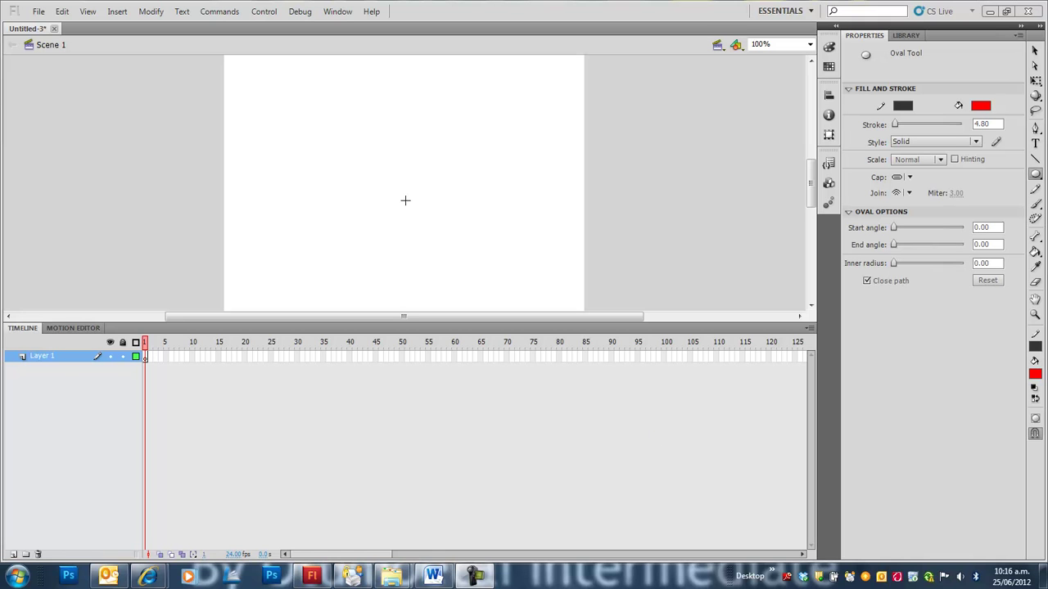
Step: Import to Stage the bug.flv file from the 'videos for flash' folder
left_click(38, 12)
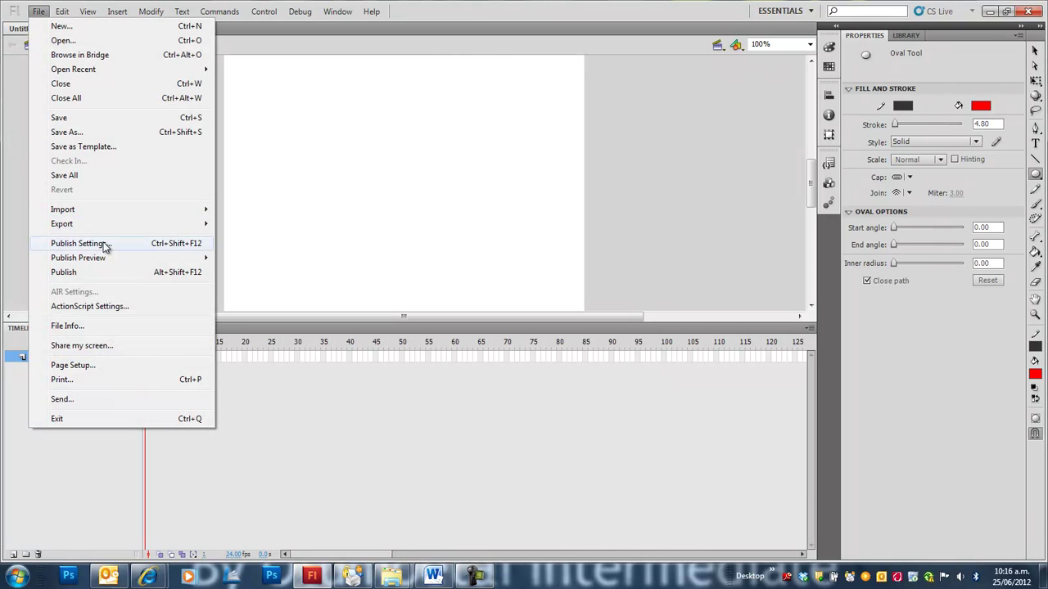
mouse_move(129, 209)
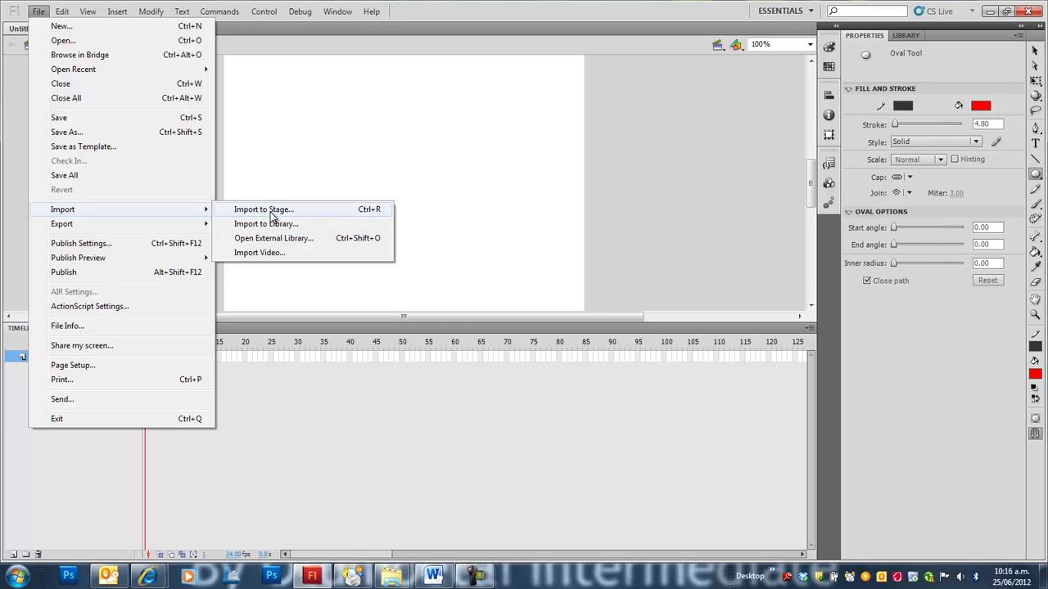
left_click(270, 210)
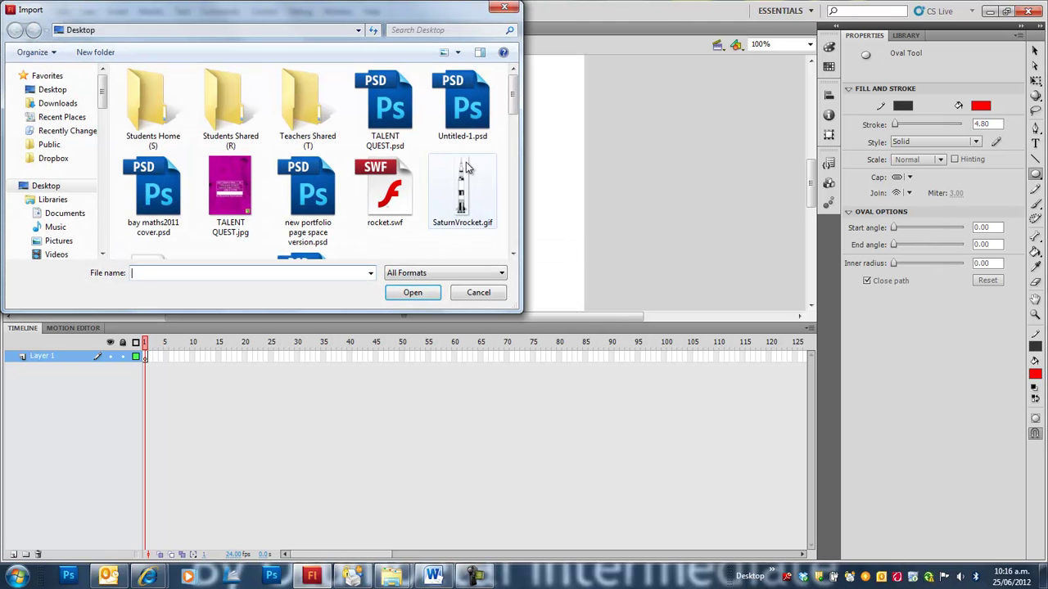
left_click_drag(513, 103, 460, 206)
scroll(451, 230, "down", 1)
double_click(452, 230)
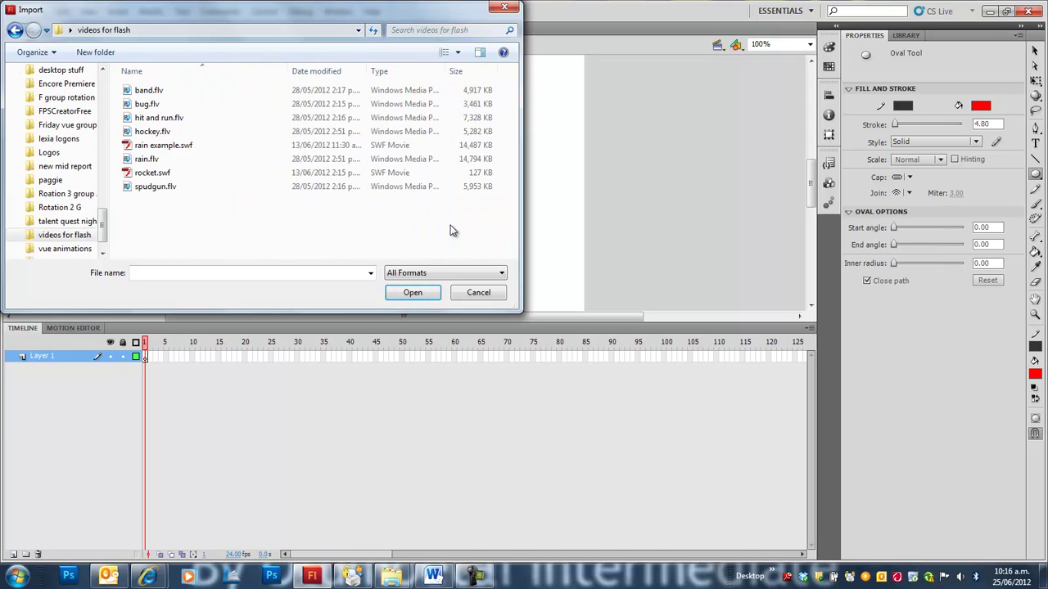
left_click(156, 104)
left_click(415, 295)
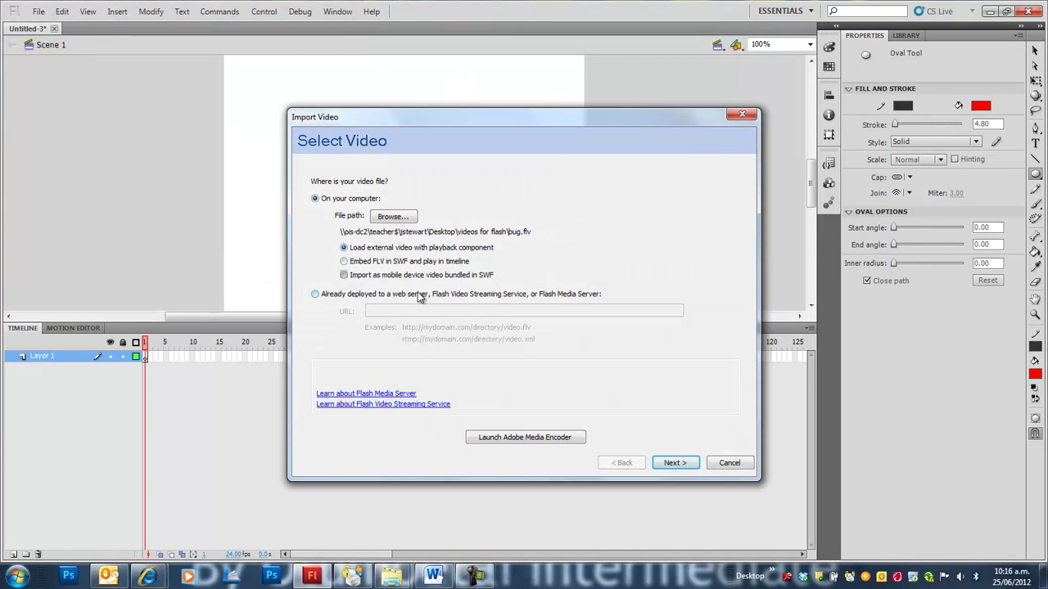
Step: Choose 'Embed FLV in SWF and play in timeline' and finish the Import Video wizard
left_click(344, 262)
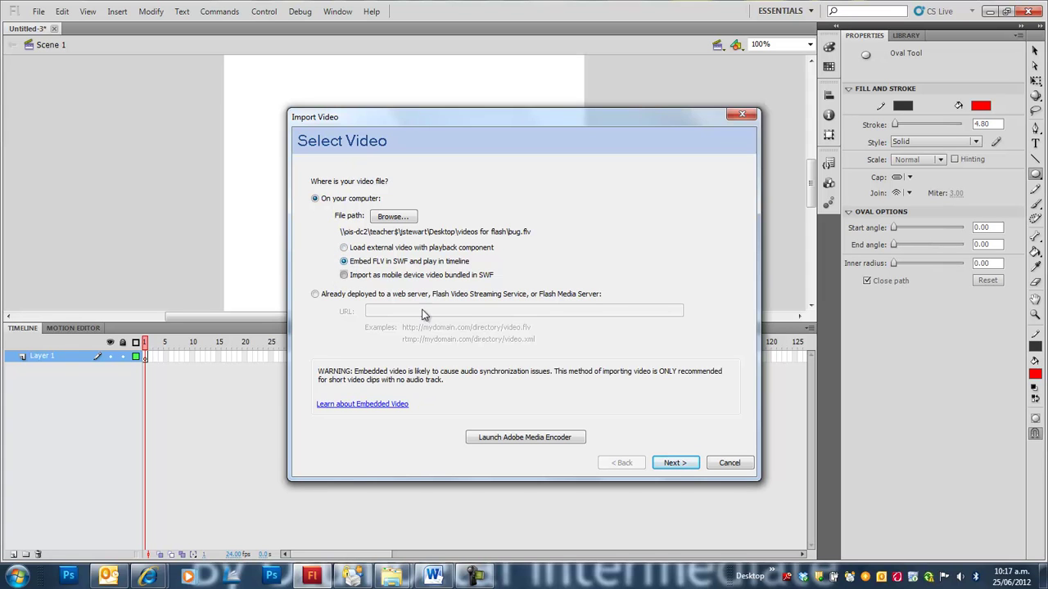
left_click(671, 464)
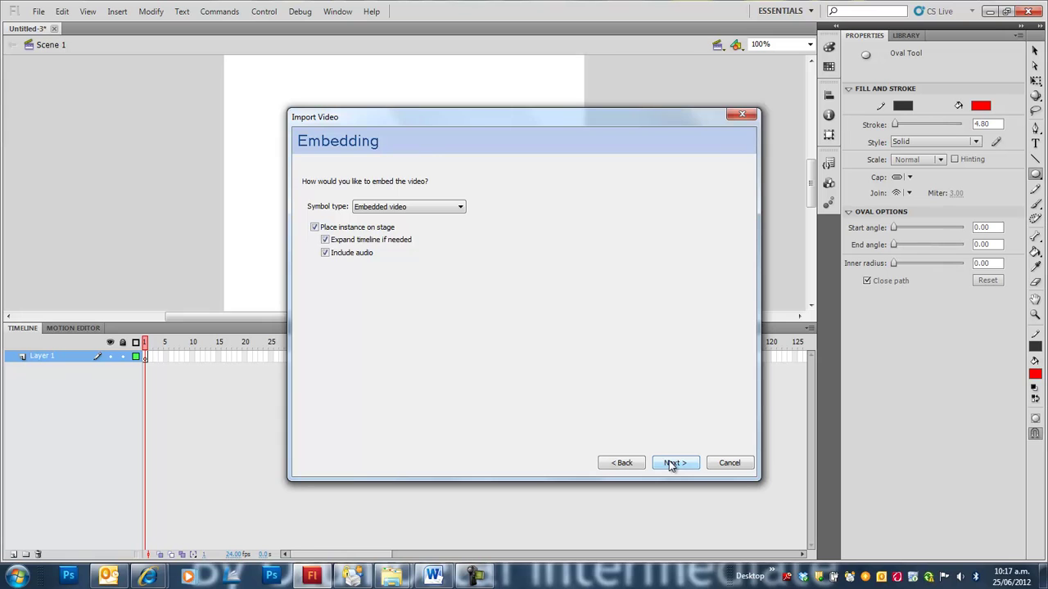
left_click(673, 463)
left_click(672, 463)
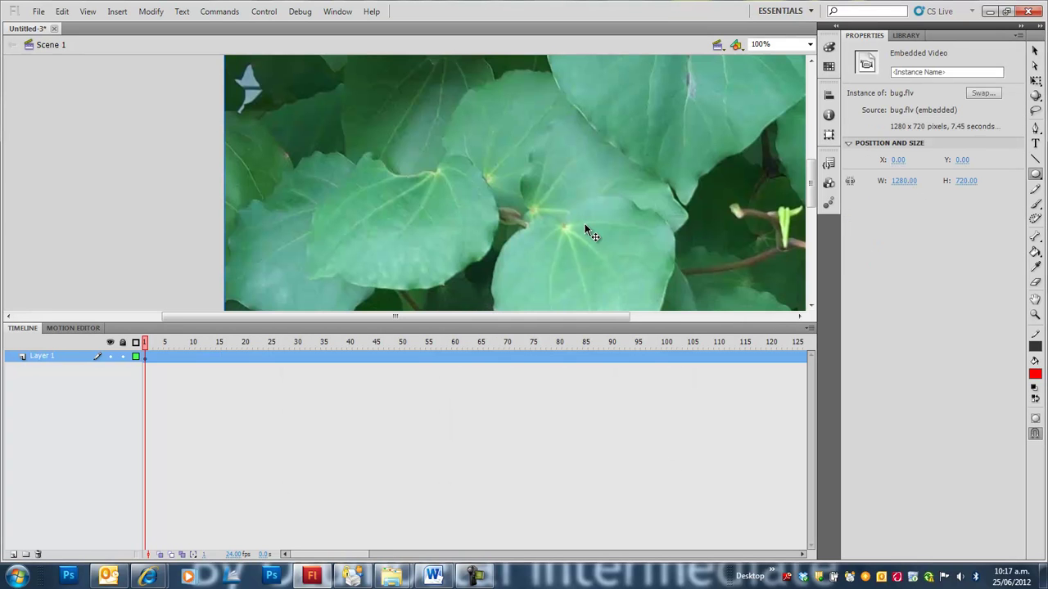
Step: Zoom to 50%, then free-transform the video to 661.35 x 436 and reposition it
key("ctrl+minus")
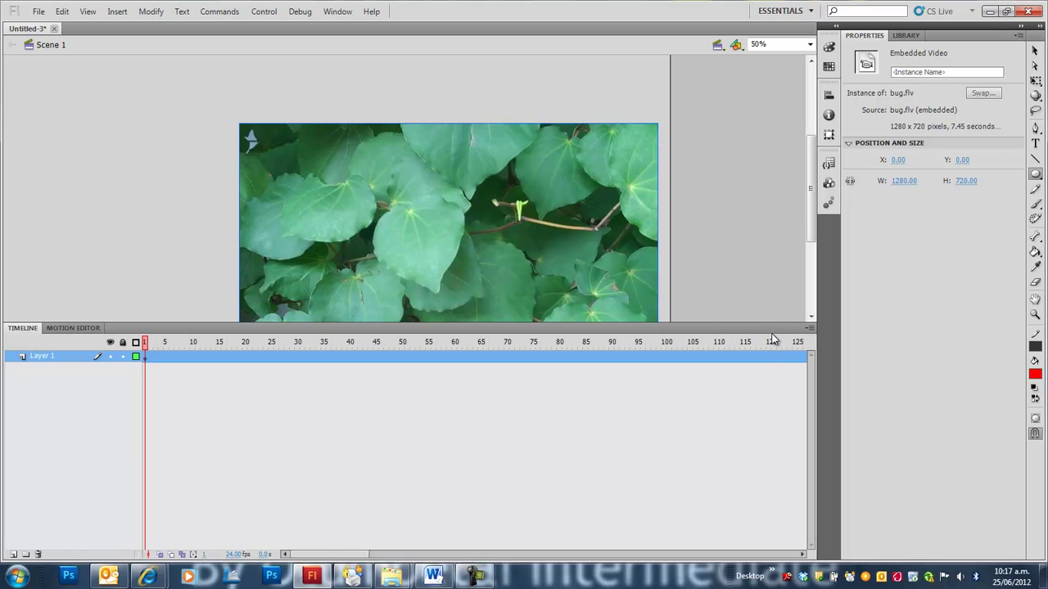
left_click_drag(771, 324, 775, 445)
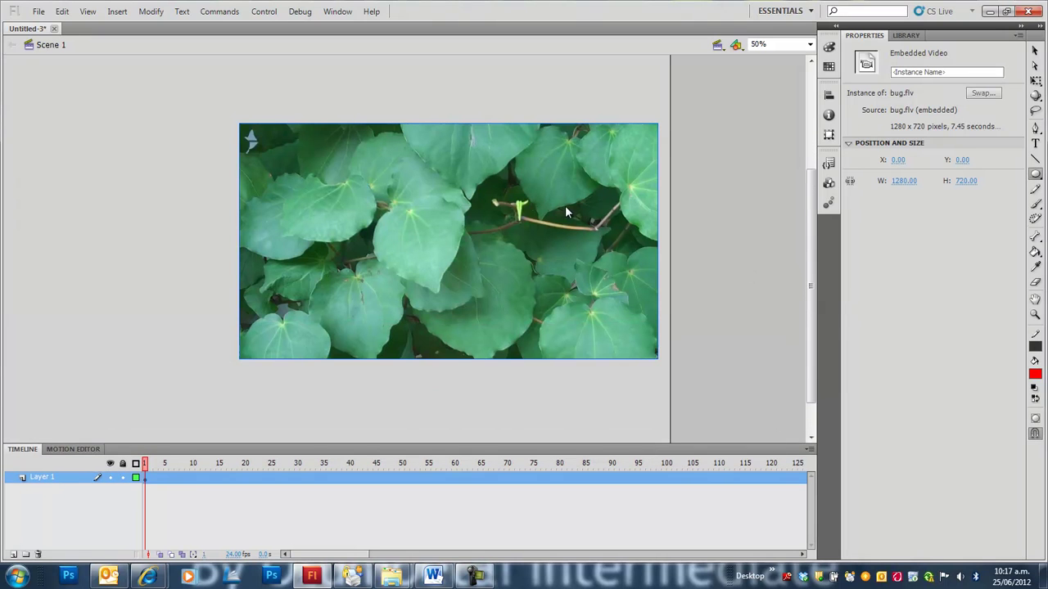
left_click(1036, 80)
left_click_drag(593, 175, 485, 148)
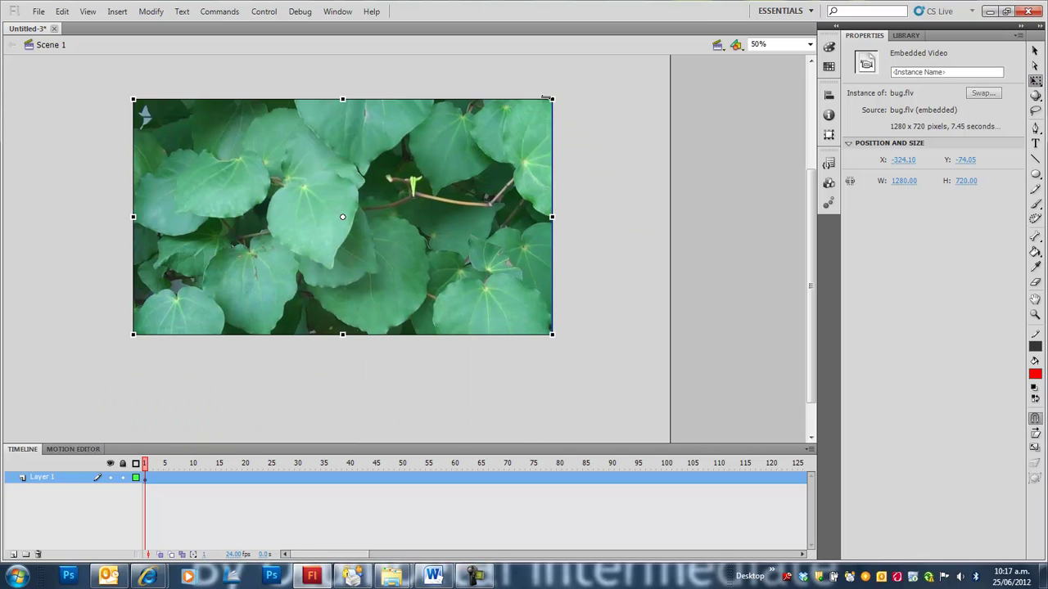
left_click_drag(551, 99, 450, 156)
left_click_drag(415, 195, 392, 154)
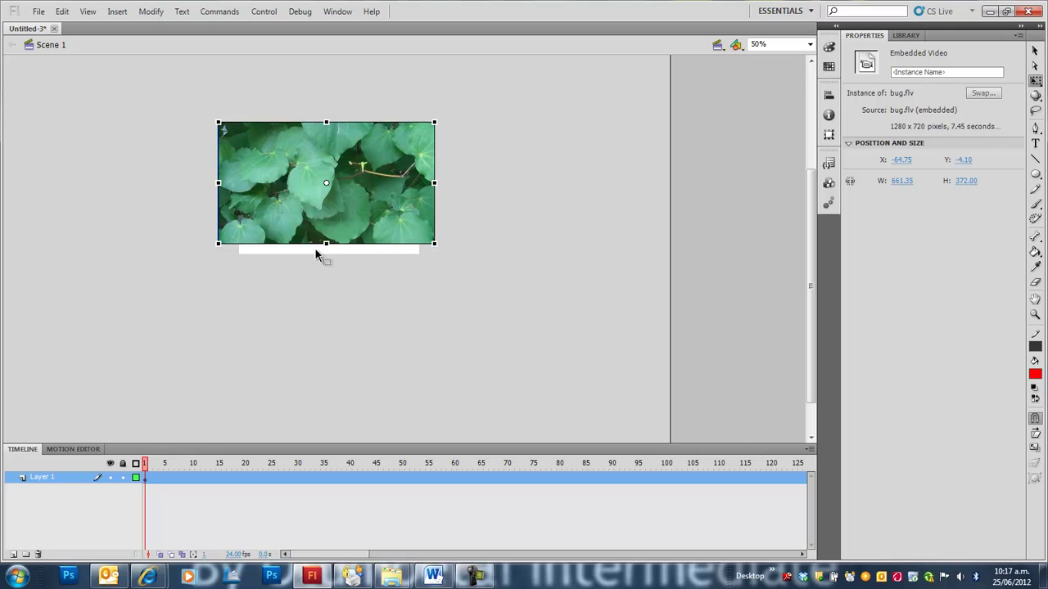
left_click_drag(325, 244, 326, 254)
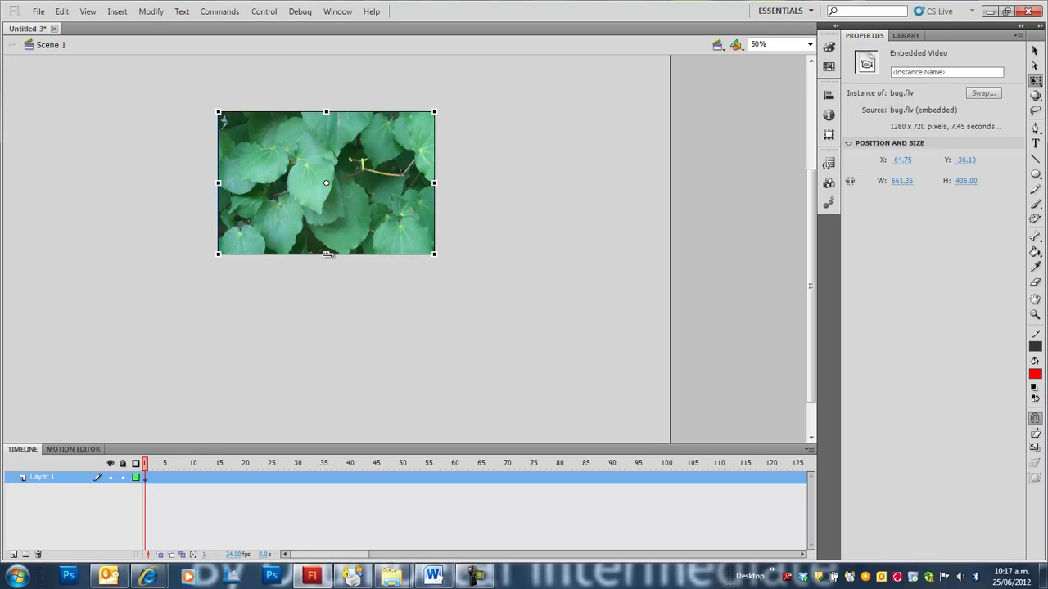
Step: Rename Layer 1 to 'video' and lock it
double_click(46, 478)
type("vi")
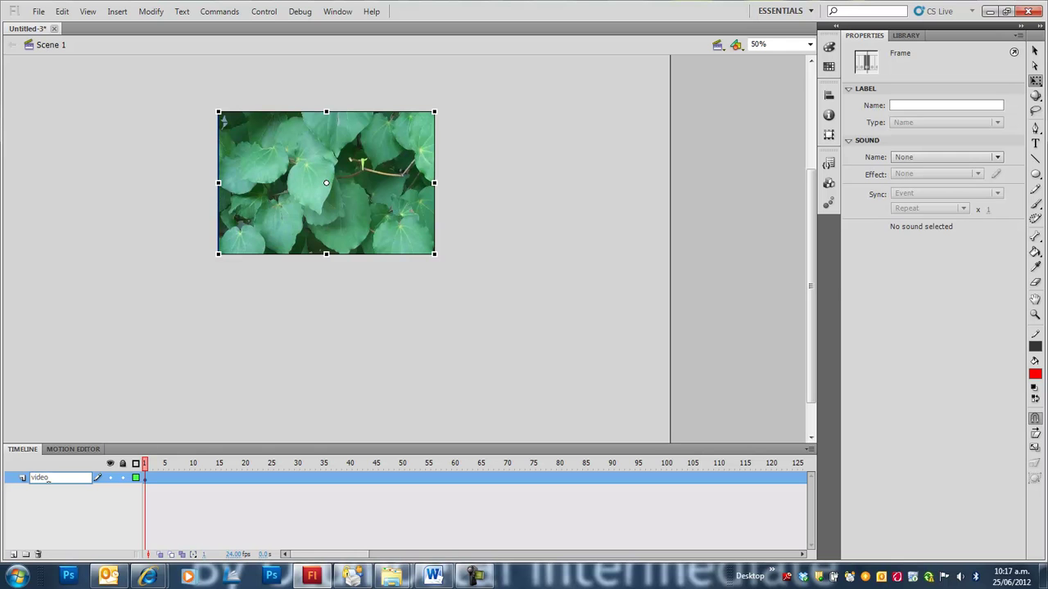
type("deo")
left_click(122, 478)
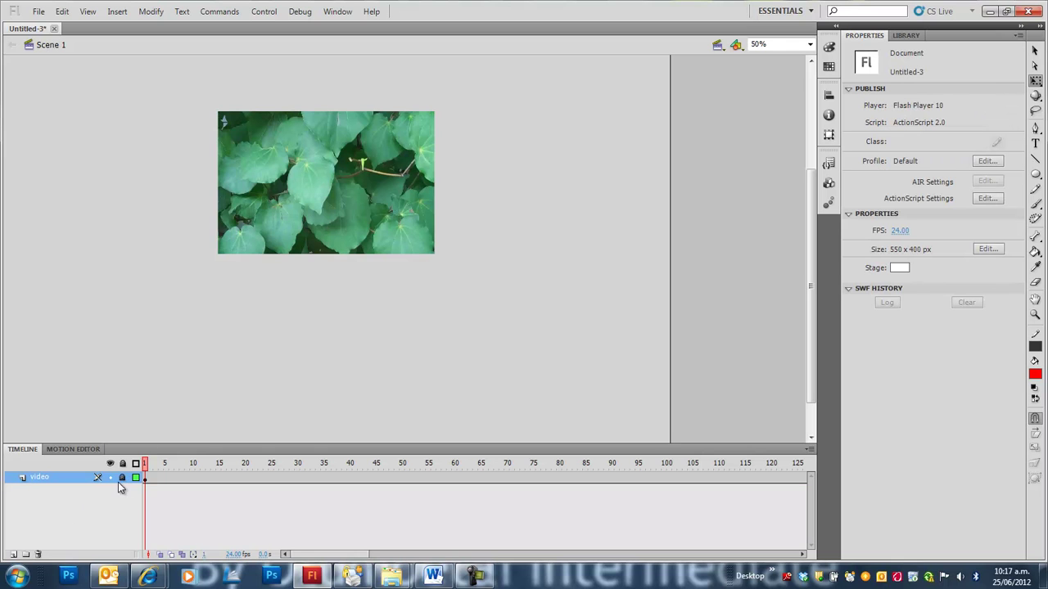
Step: Add a new layer above it named 'bug'
left_click(12, 555)
double_click(40, 479)
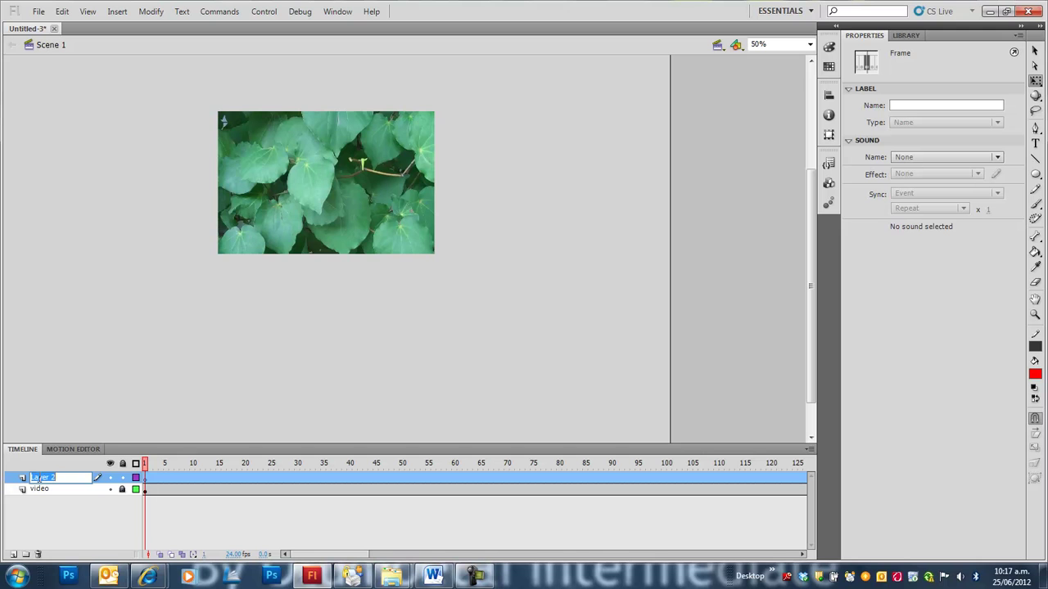
type("bug")
left_click(129, 392)
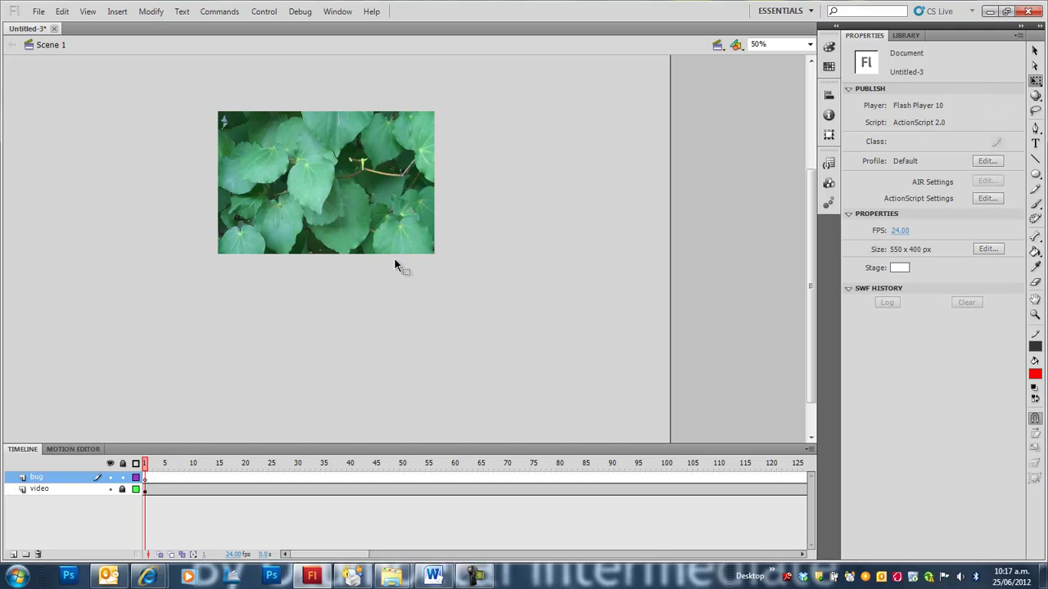
Step: Draw a red circle beside the video and reshape it into an egg
left_click(1035, 174)
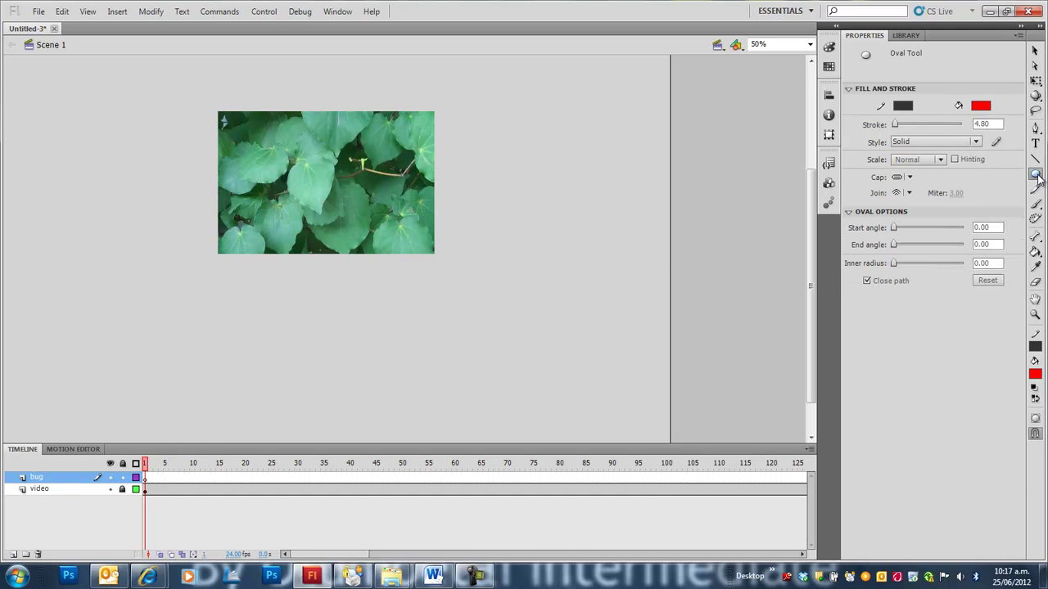
left_click_drag(496, 219, 548, 270)
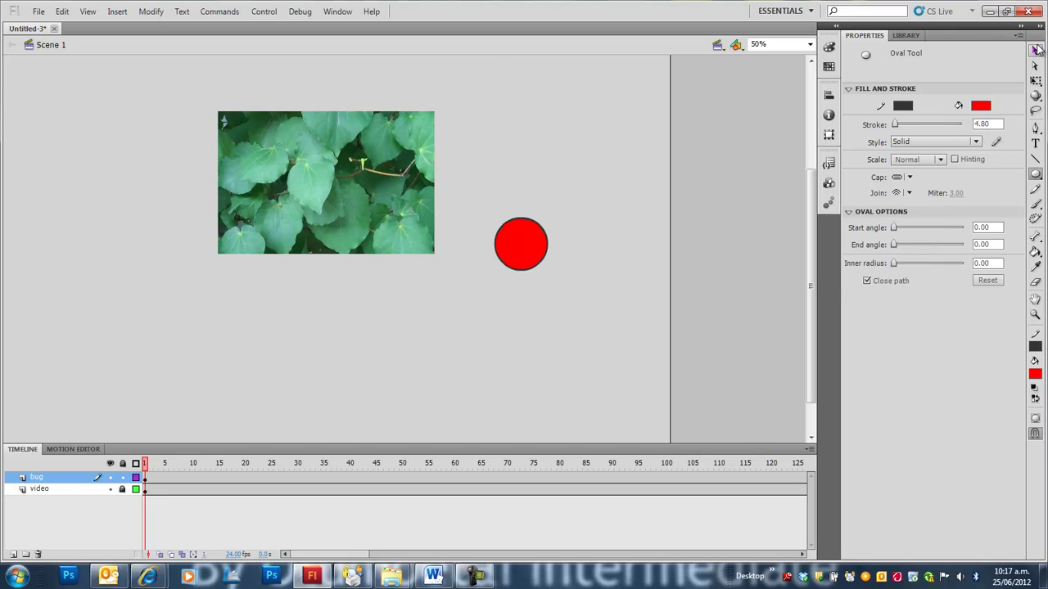
left_click(1034, 50)
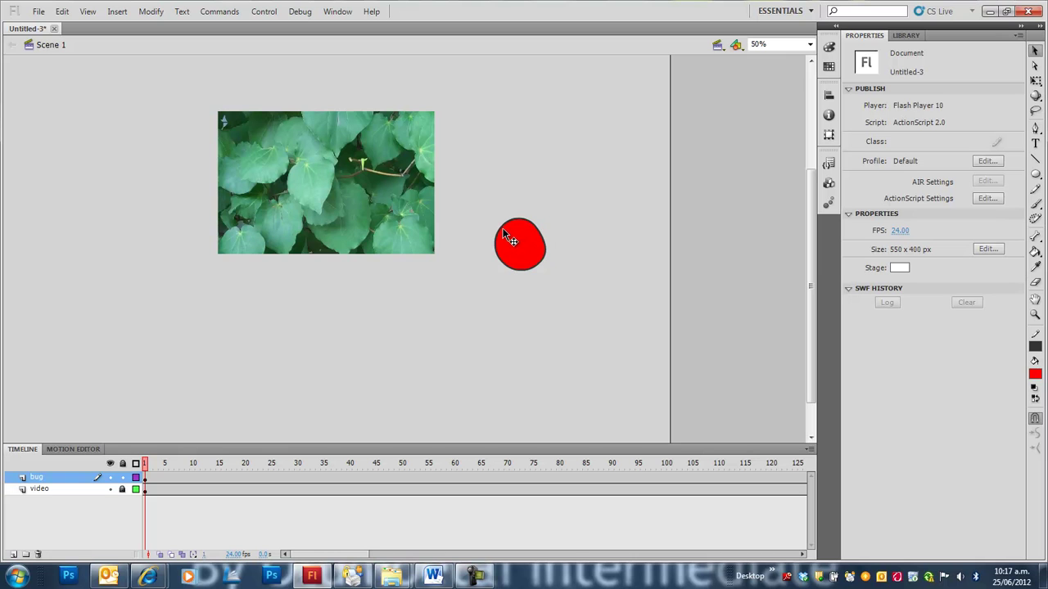
left_click_drag(502, 227, 506, 228)
Step: Add black line legs to the bug and select the whole drawing
left_click(1036, 159)
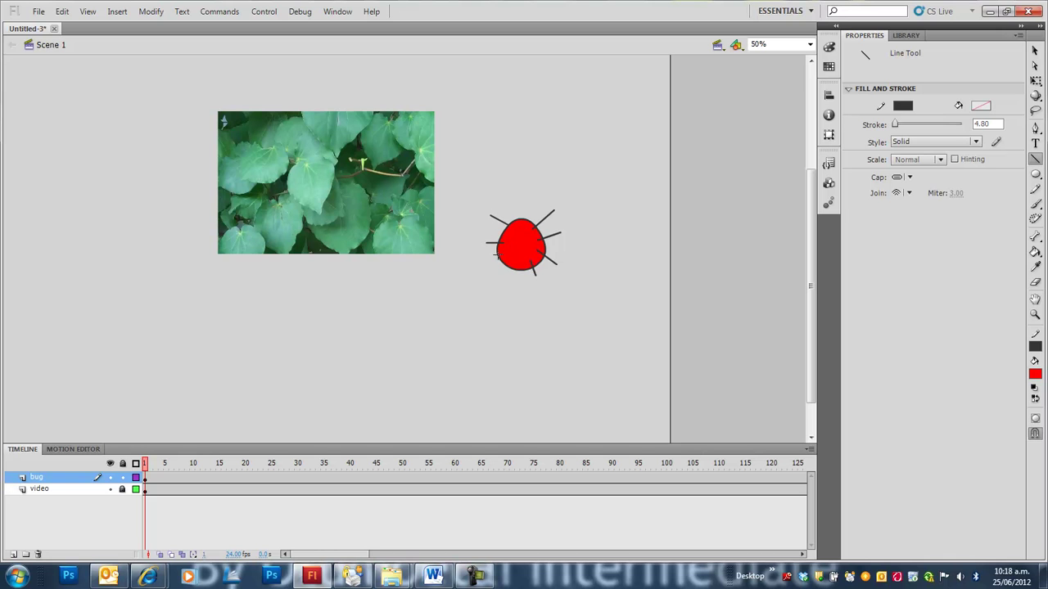
left_click_drag(508, 262, 496, 280)
left_click(1035, 51)
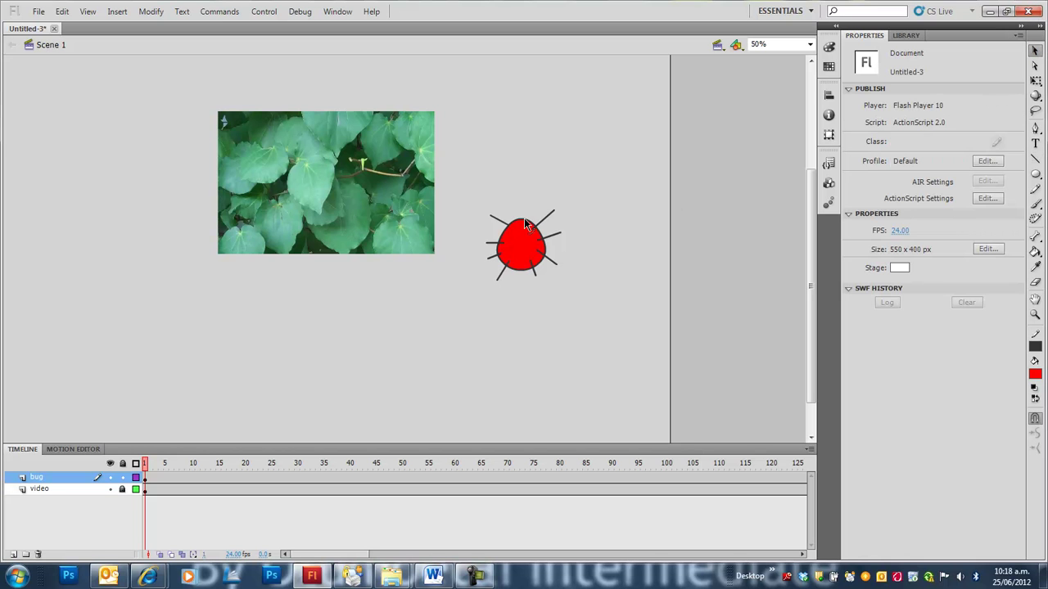
left_click_drag(580, 303, 468, 198)
Step: Convert the bug to movie clip Symbol 1 and move it to X 370.55, Y 318.05
right_click(525, 254)
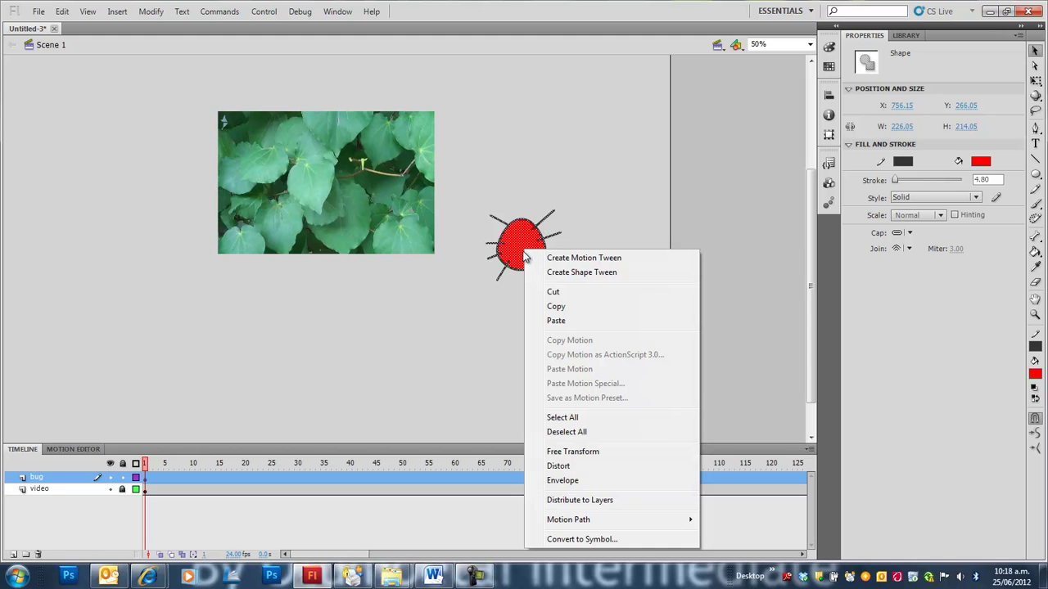
left_click(587, 542)
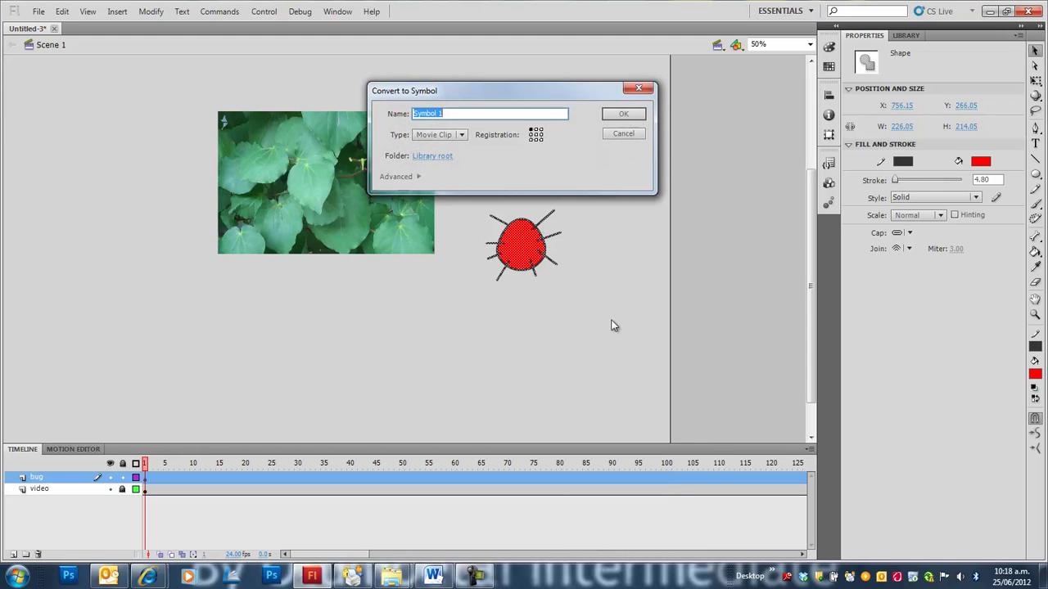
left_click(619, 116)
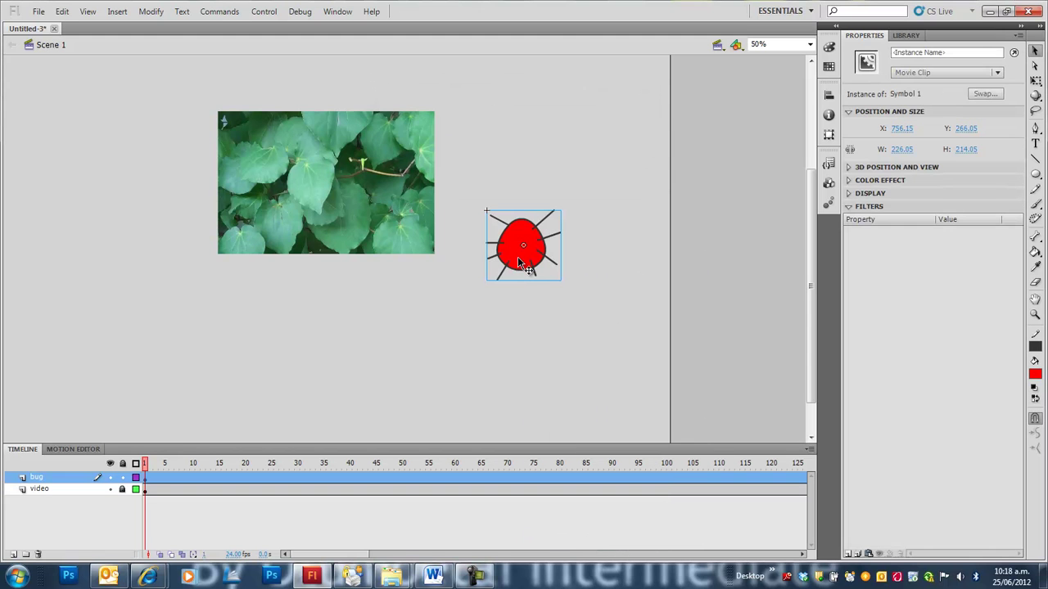
left_click_drag(518, 263, 391, 280)
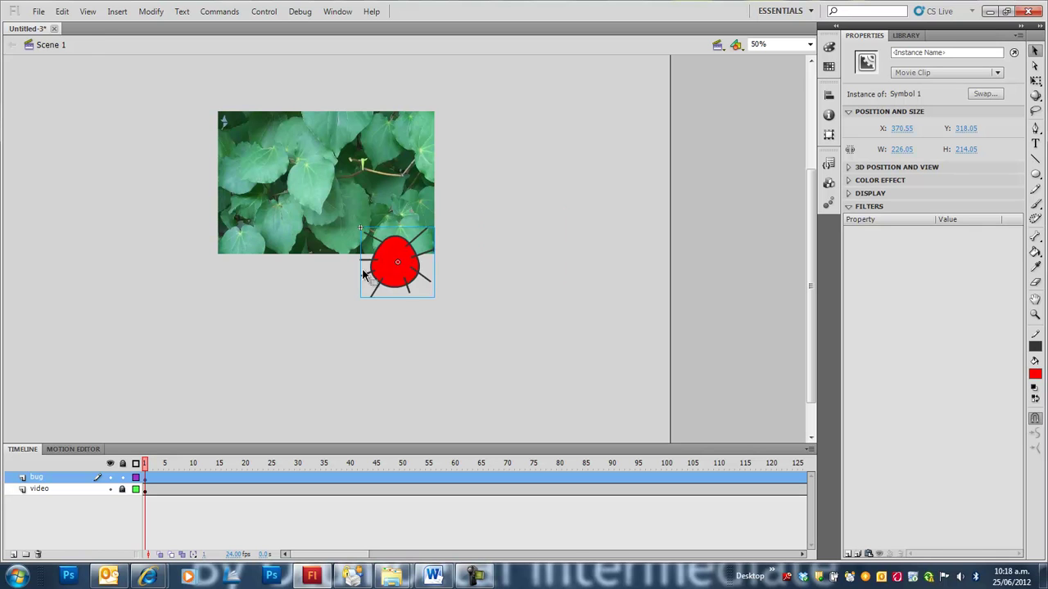
Step: Add a motion tween to the bug and move it up-left onto the leaves at frame 26
left_click(118, 12)
left_click(145, 45)
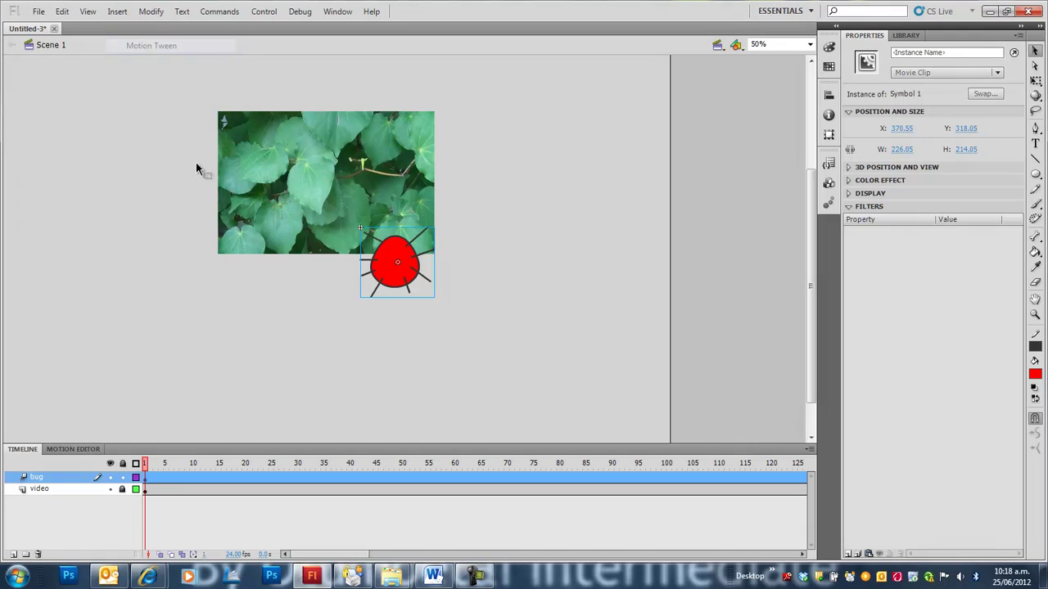
left_click_drag(147, 469, 276, 464)
left_click(393, 262)
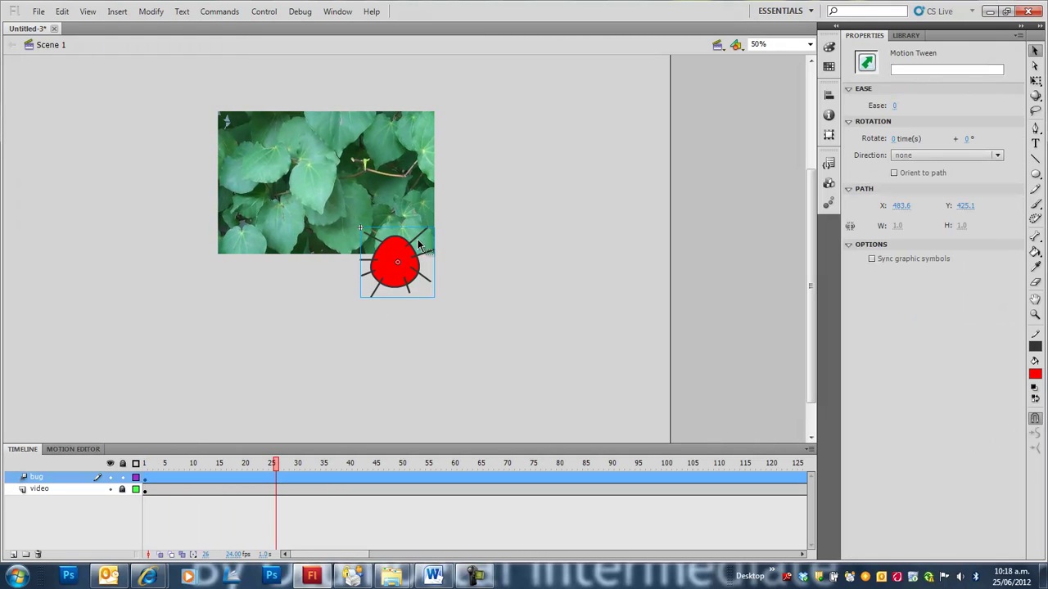
left_click_drag(384, 255, 348, 217)
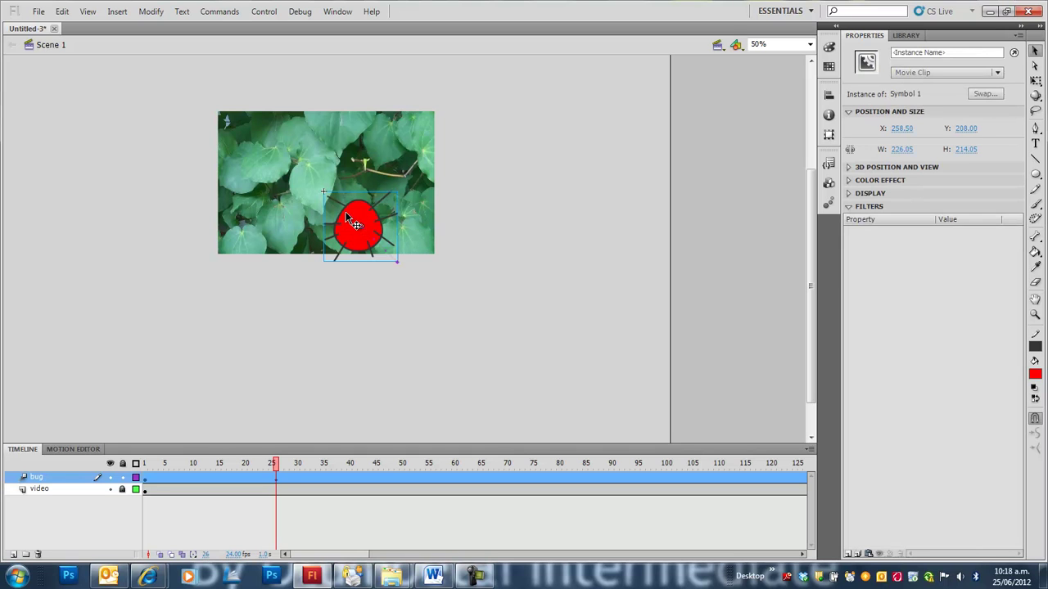
Step: Move the bug up-right at frame 50, then to X 228.5, Y 0 at frame 75
left_click(318, 477)
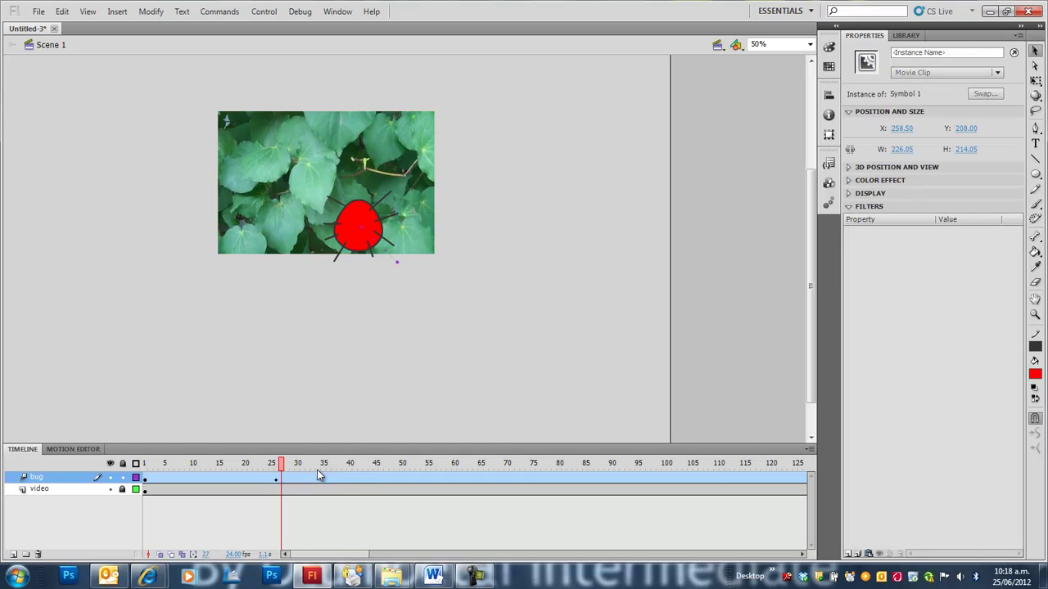
key("Return")
left_click(402, 477)
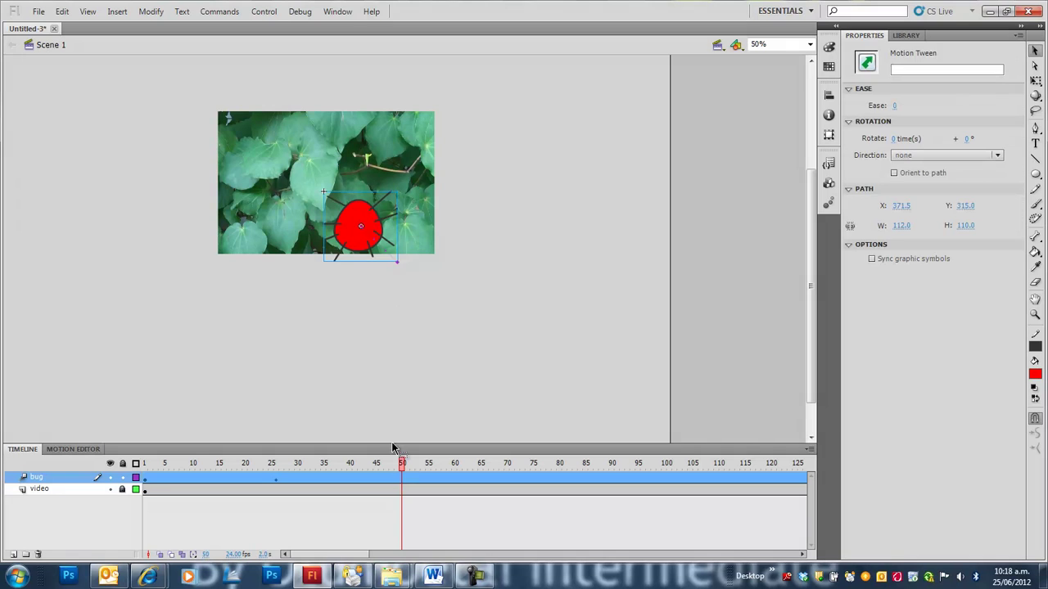
left_click_drag(361, 211, 397, 170)
left_click_drag(404, 466, 534, 468)
left_click(533, 477)
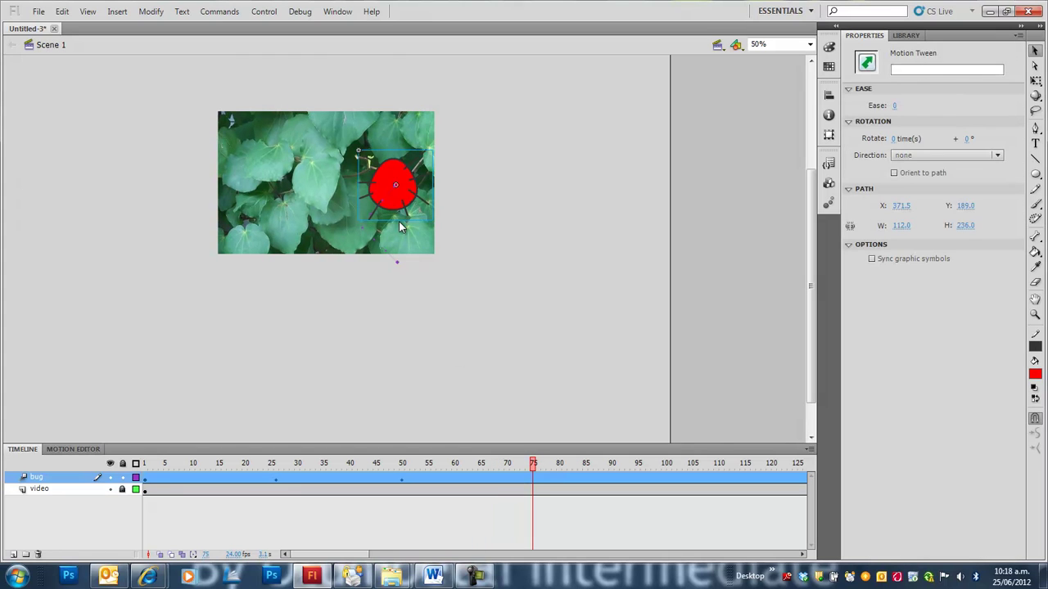
left_click(385, 170)
left_click_drag(344, 152, 299, 125)
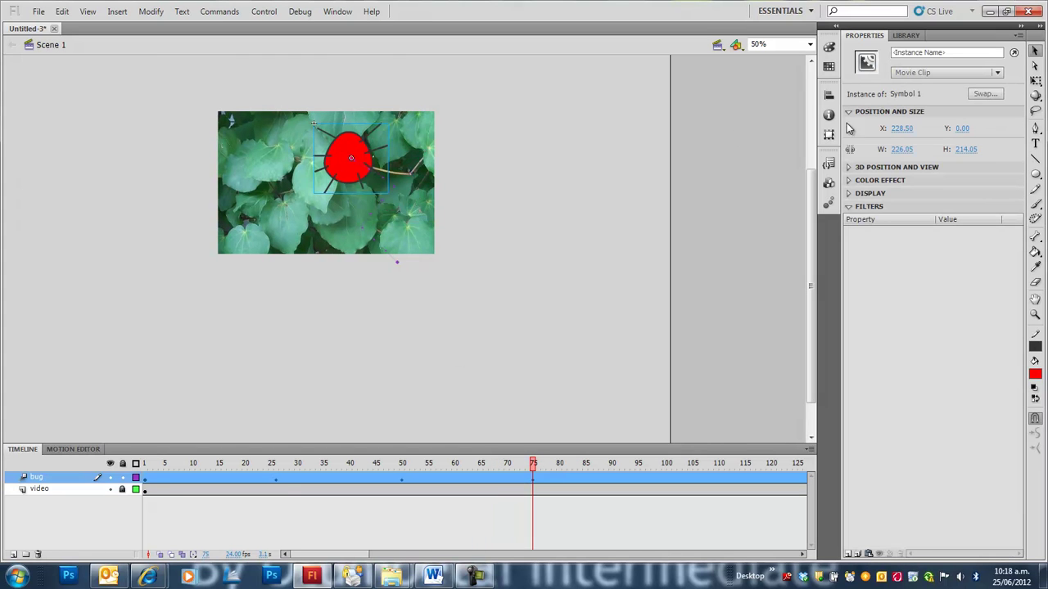
Step: Rotate the bug clockwise at frame 75, then move it to X 435.45, Y -310.15 at frame 94
left_click(1035, 82)
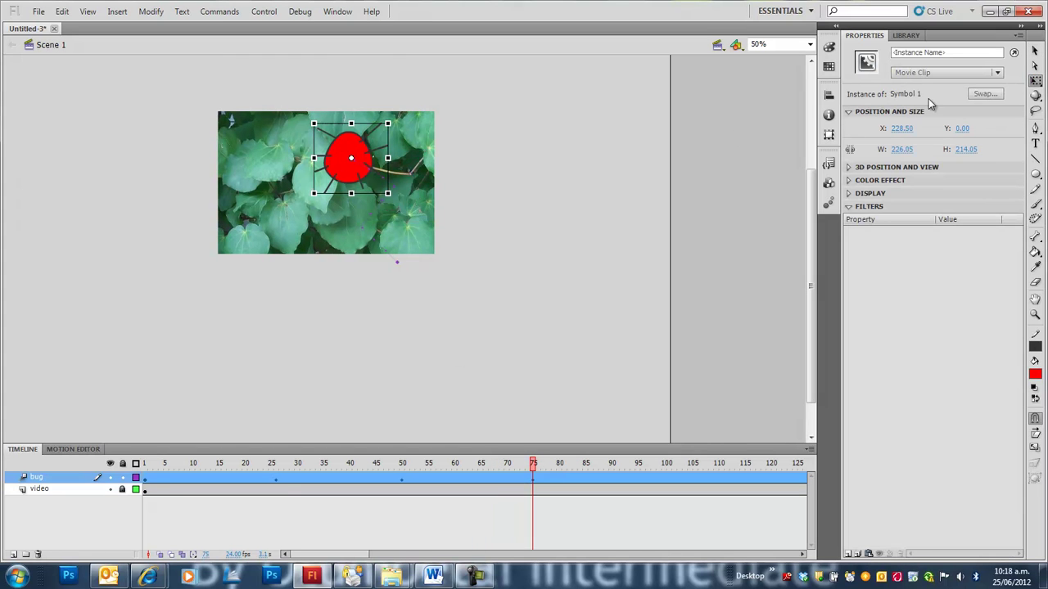
left_click(312, 122)
left_click(364, 162)
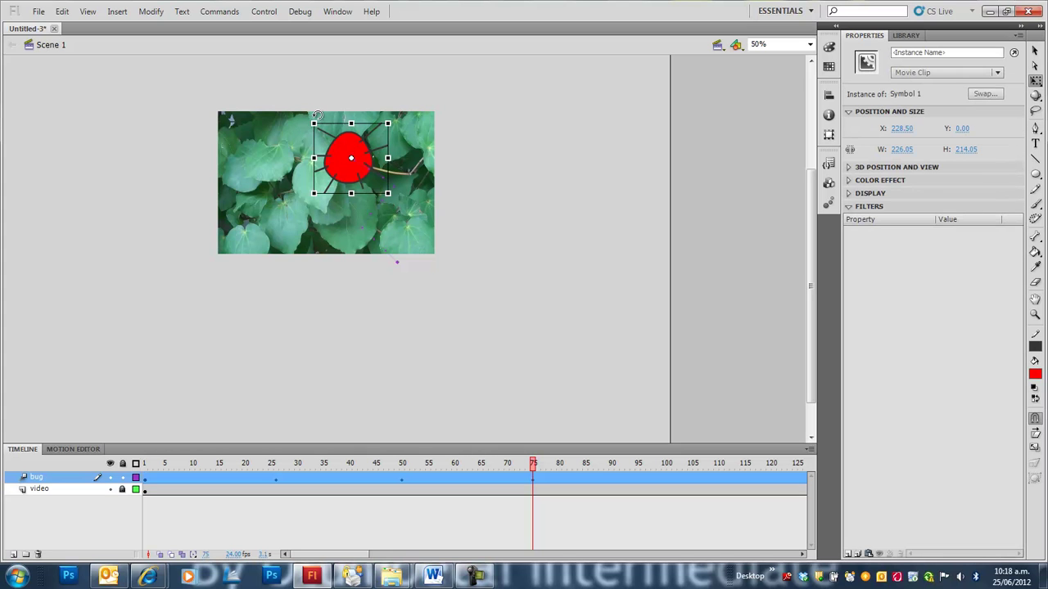
left_click_drag(317, 115, 307, 126)
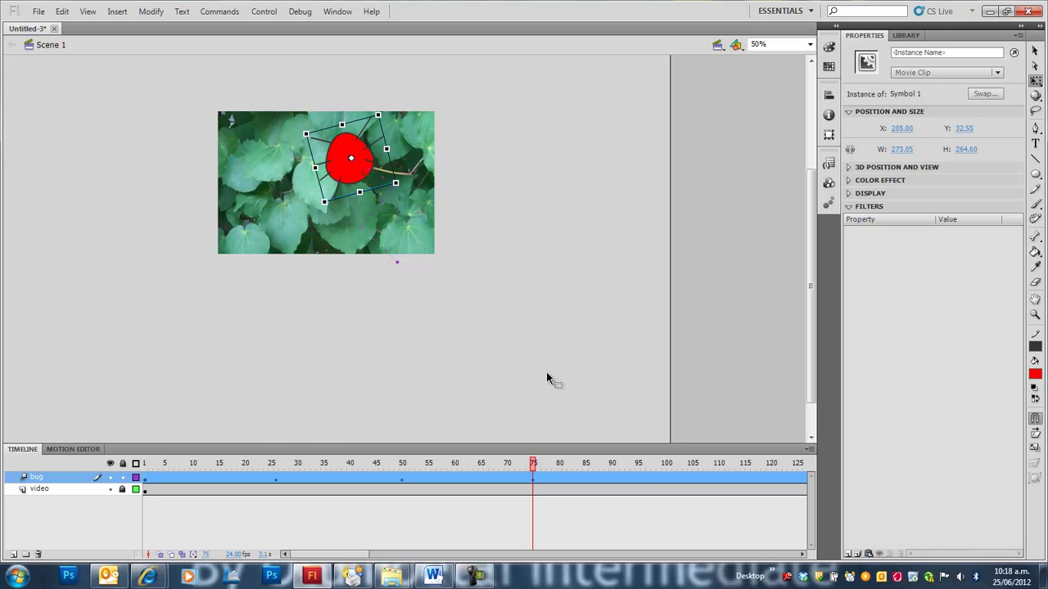
left_click(638, 481)
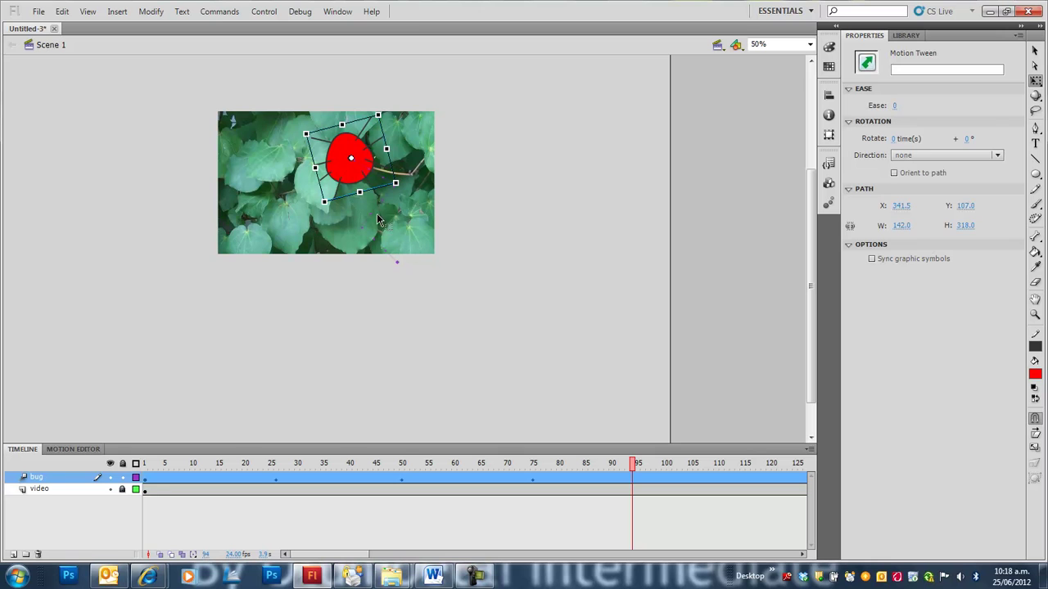
left_click_drag(350, 173, 423, 118)
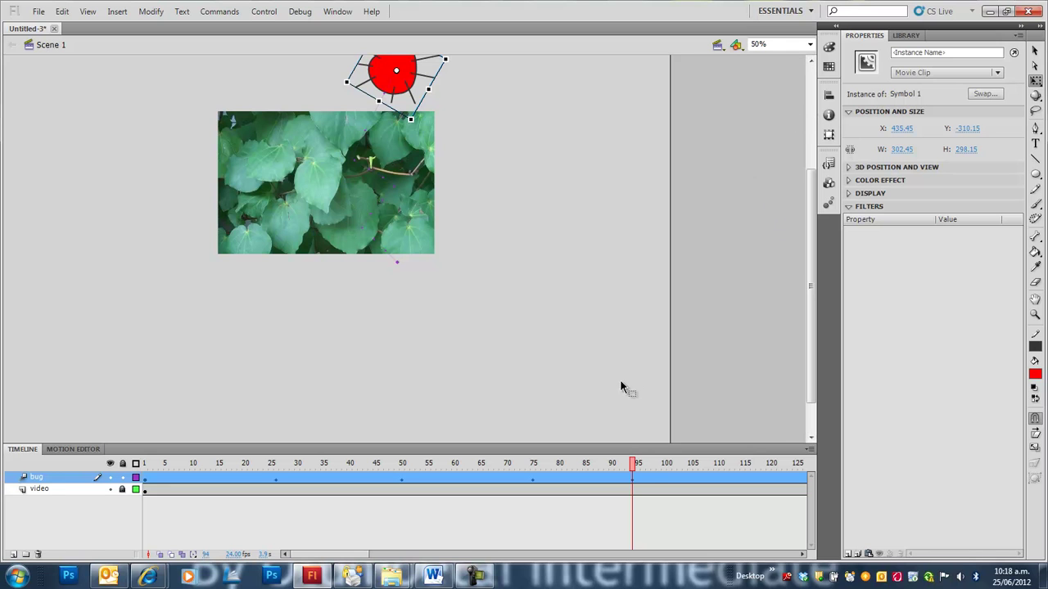
Step: Preview the animation from frame 1 and rotate the bug at frame 1
key("comma")
key("comma")
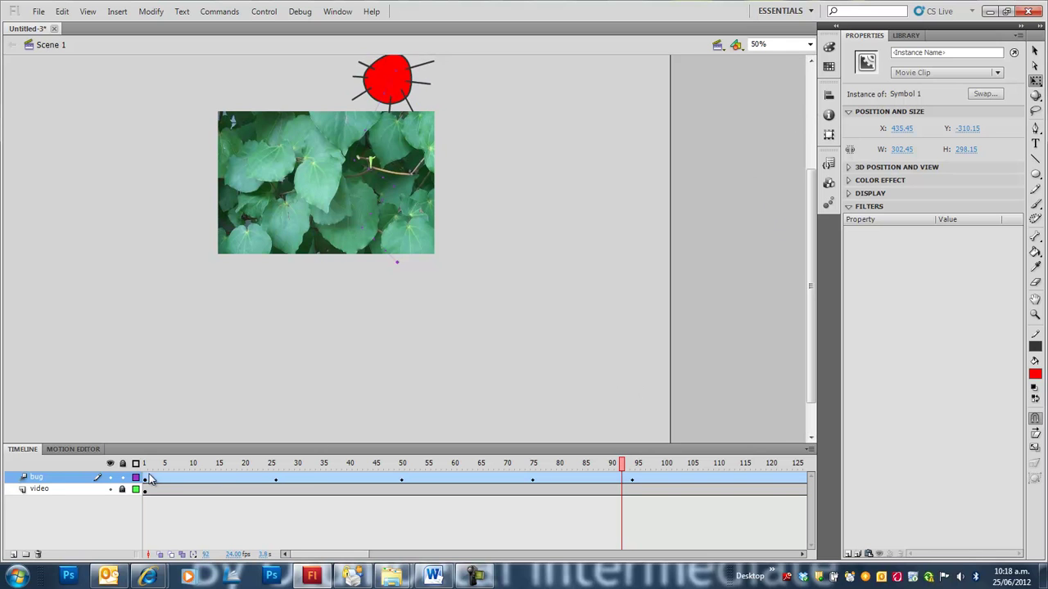
left_click(139, 471)
key("Return")
left_click(139, 471)
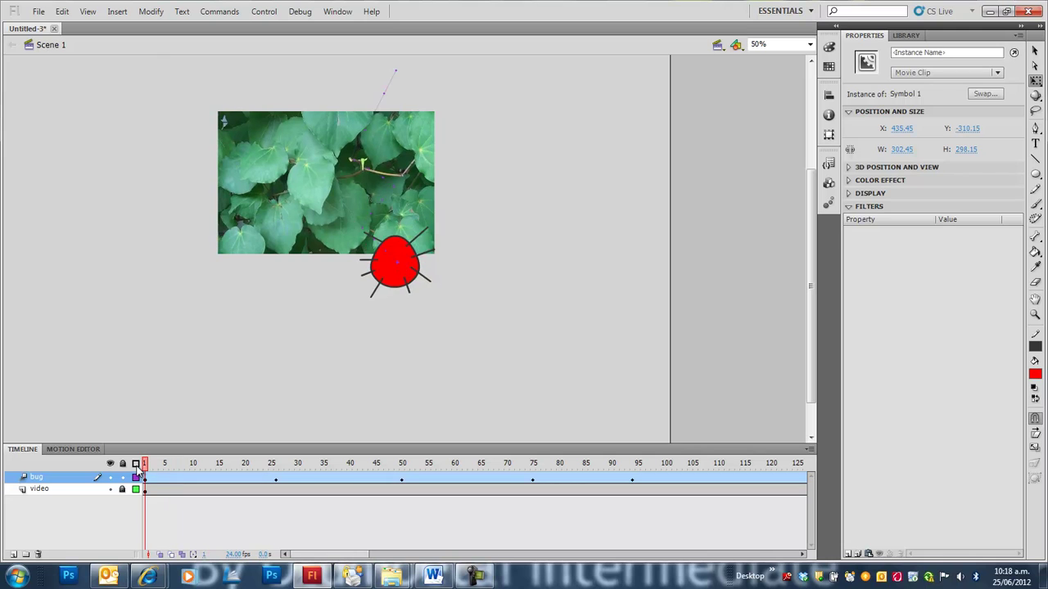
left_click(141, 476)
left_click_drag(357, 227, 334, 217)
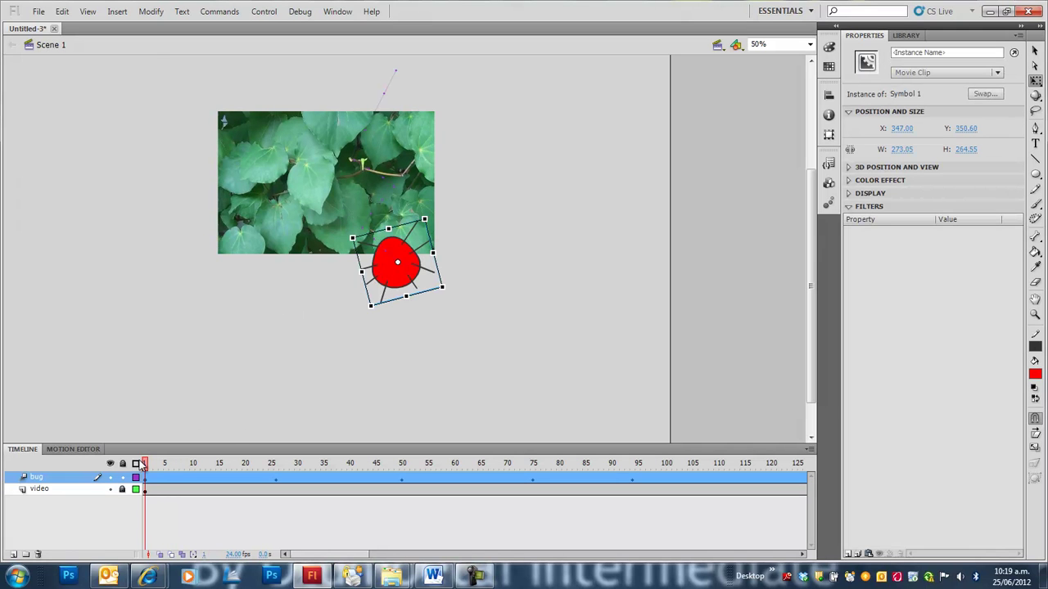
Step: Rotate the bug about 45° clockwise at frame 26
left_click_drag(145, 463, 275, 464)
left_click(393, 260)
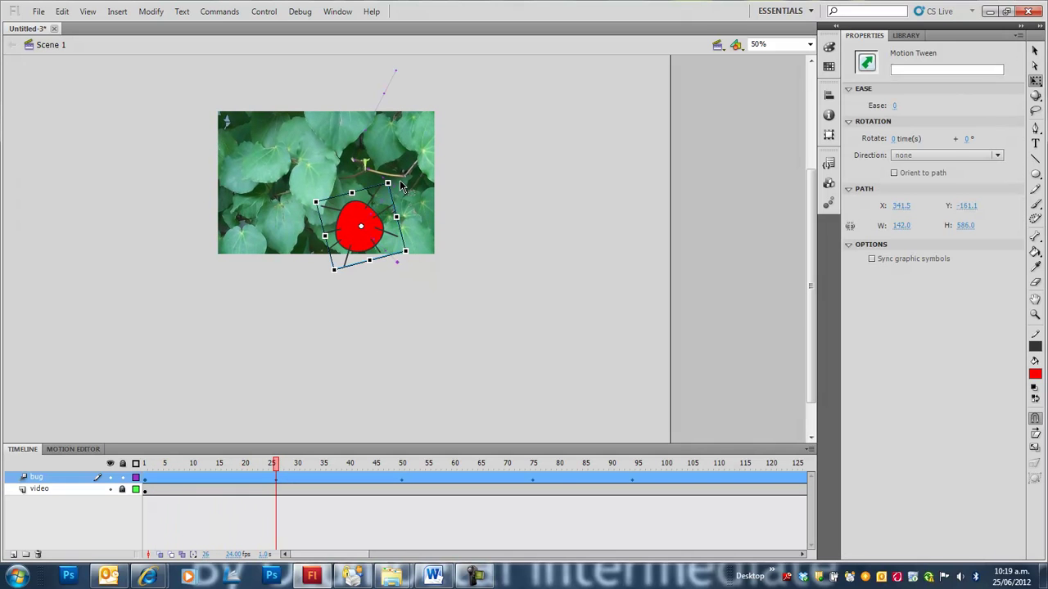
left_click_drag(394, 177, 420, 209)
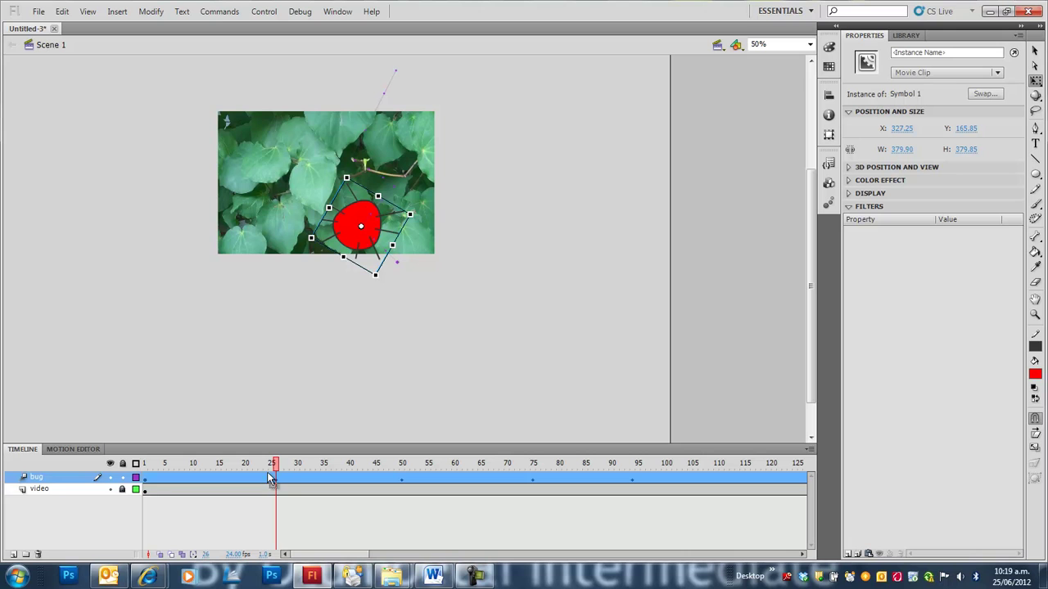
Step: Tilt the bug at frame 50 and test the movie as Untitled-3.swf
left_click(343, 465)
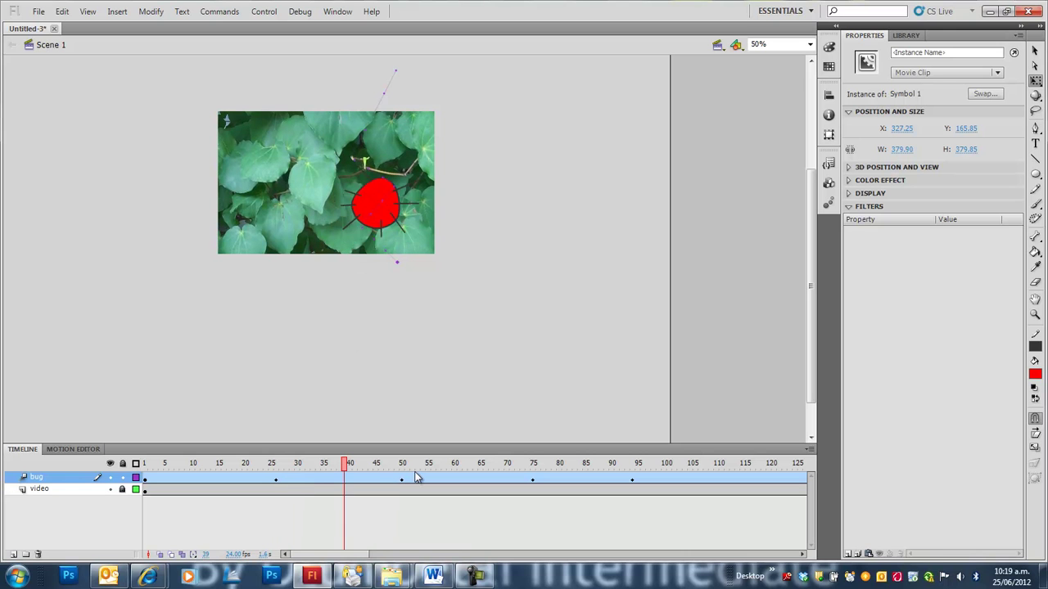
left_click(423, 478)
left_click(455, 478)
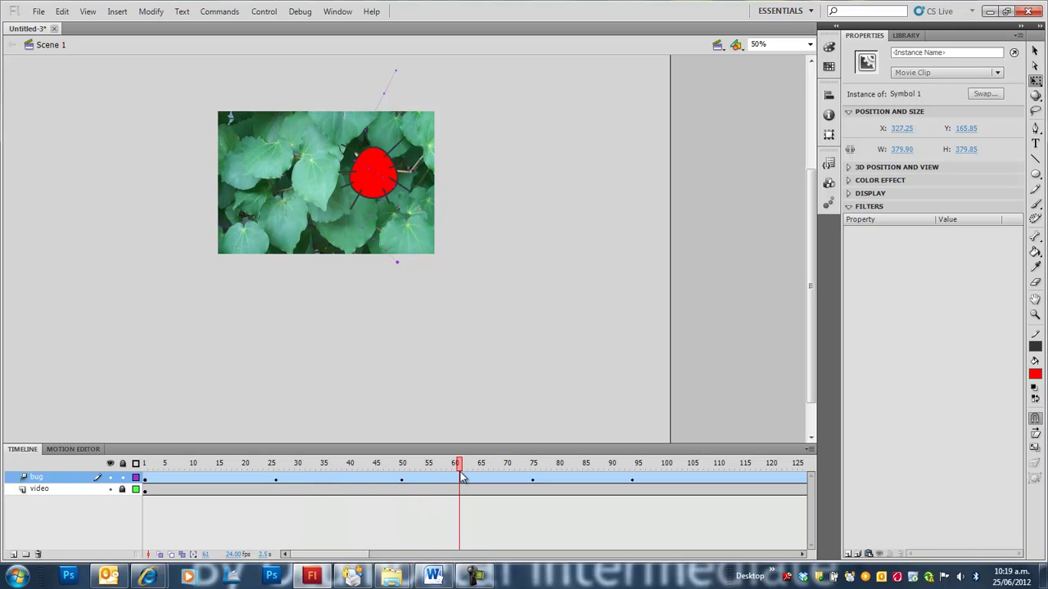
double_click(401, 481)
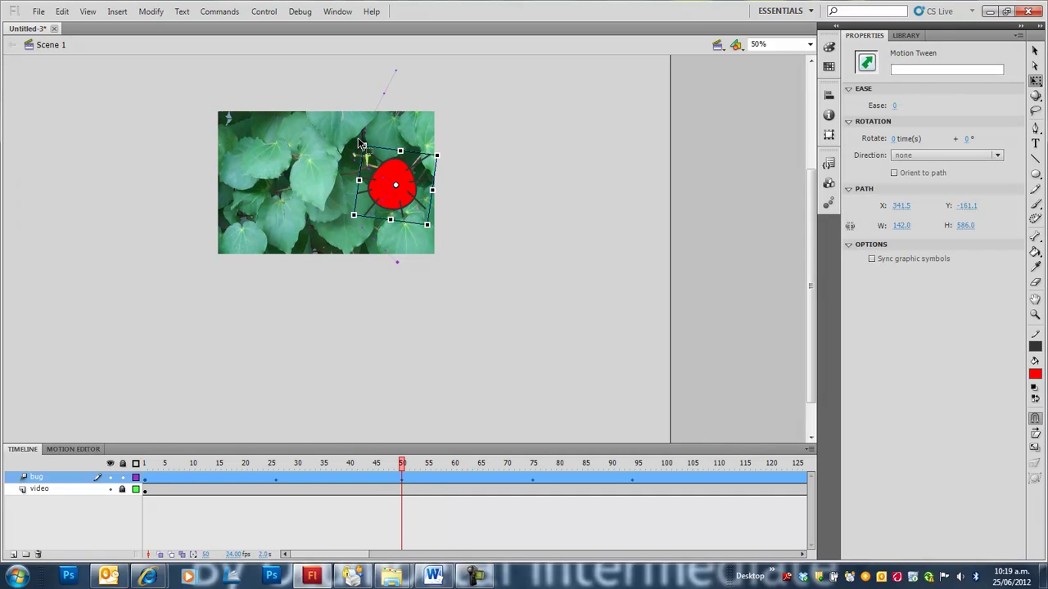
left_click(364, 144)
left_click_drag(328, 144, 326, 144)
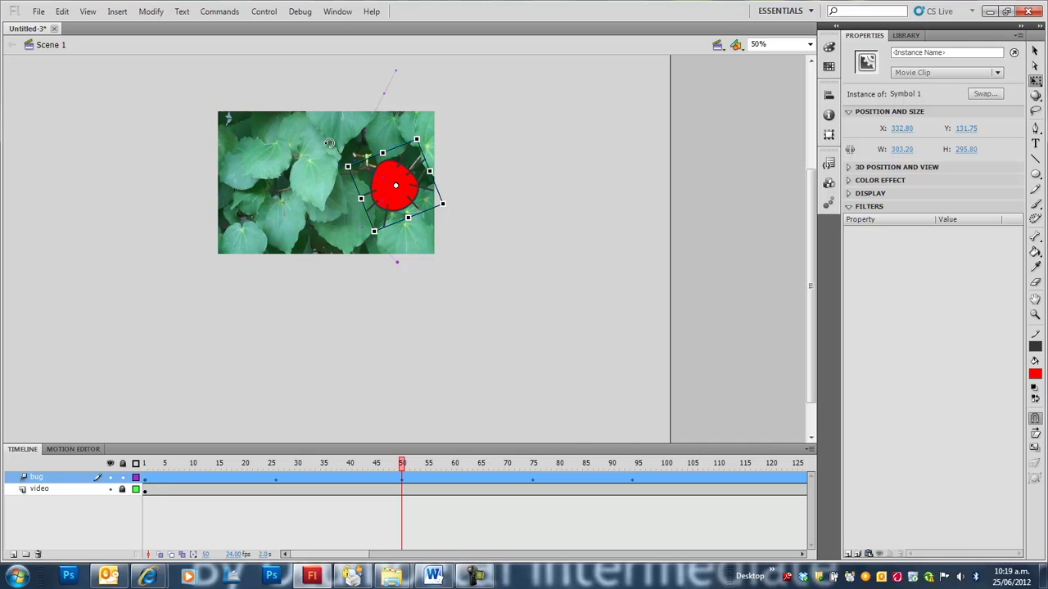
key("ctrl+Return")
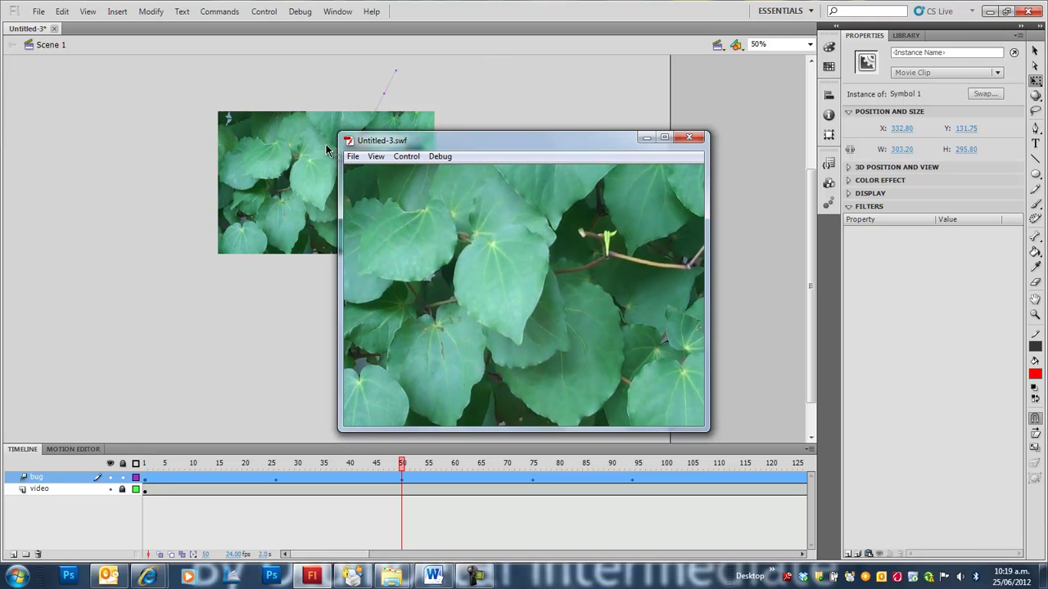
left_click(690, 138)
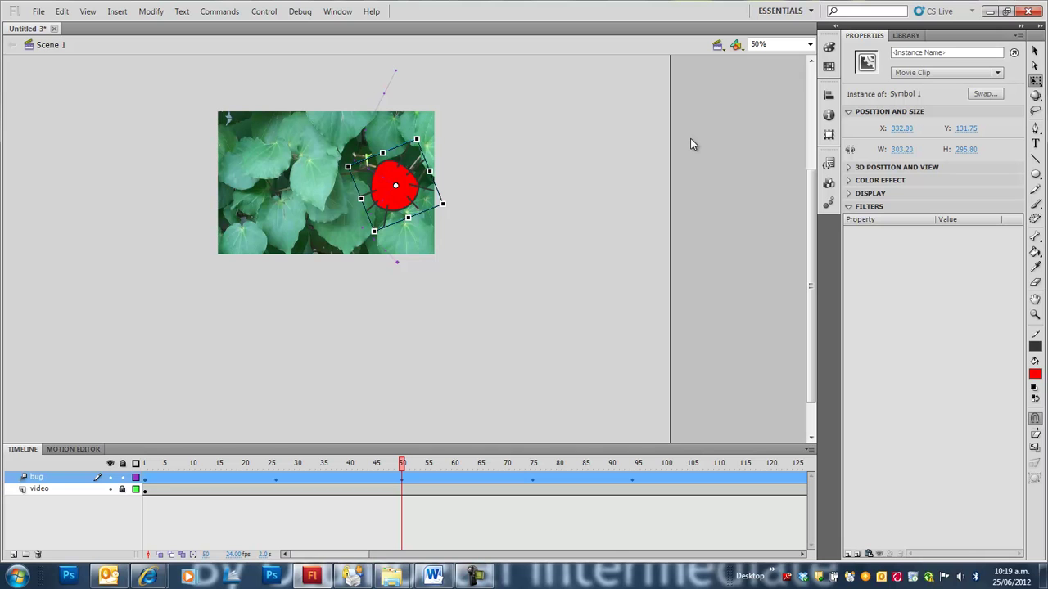